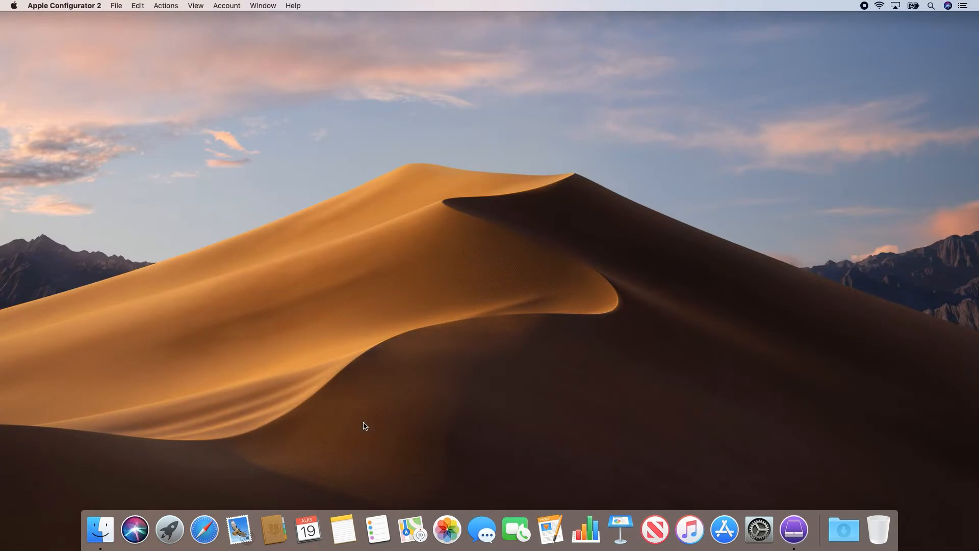
Step: Bring the Apple Configurator window forward and start a new configuration profile
{"action": "left_click", "coordinate": [629, 293]}
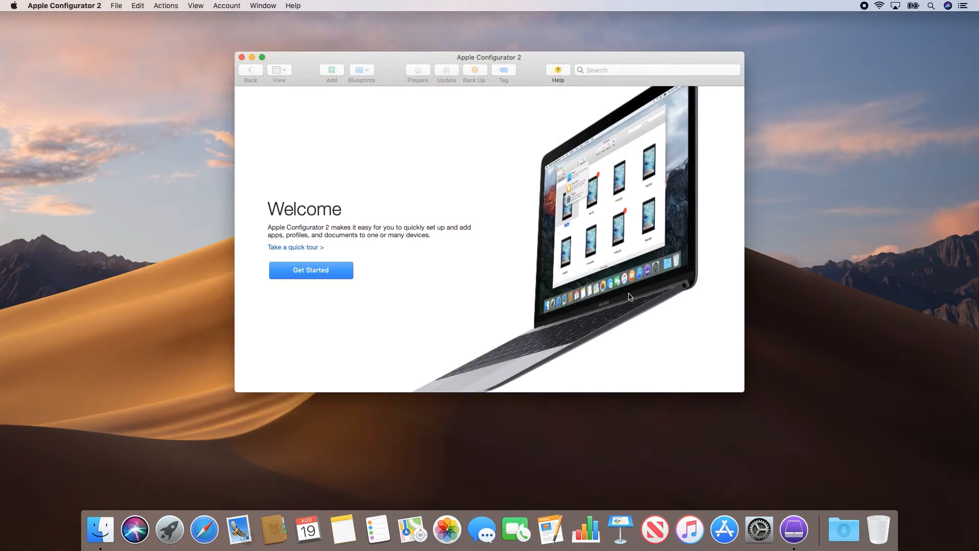
{"action": "left_click", "coordinate": [117, 6]}
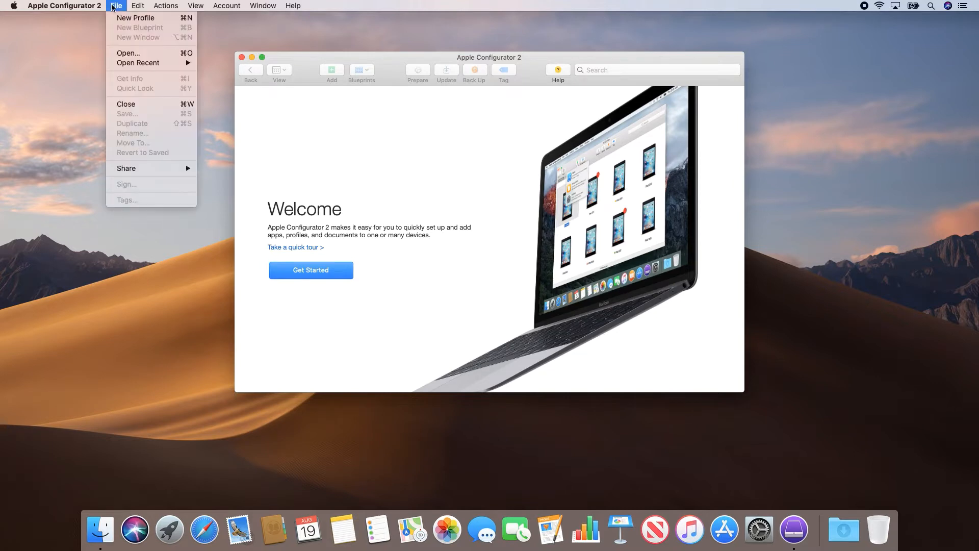
{"action": "left_click", "coordinate": [119, 19]}
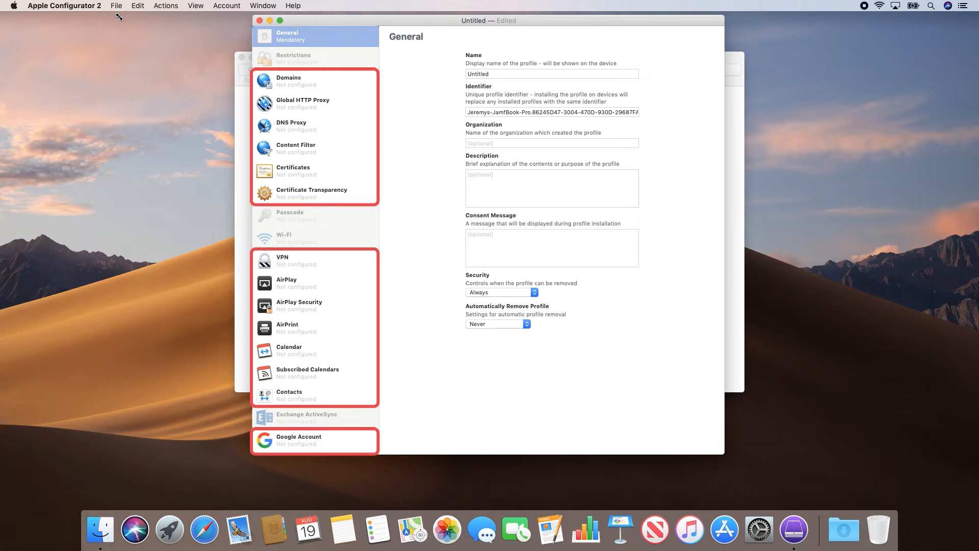
{"action": "left_click", "coordinate": [312, 147]}
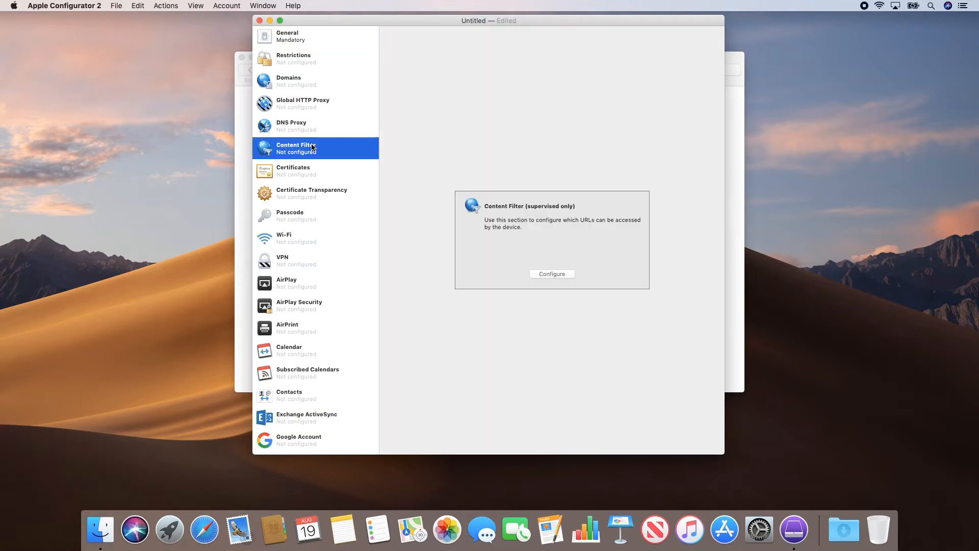
{"action": "left_click", "coordinate": [544, 274]}
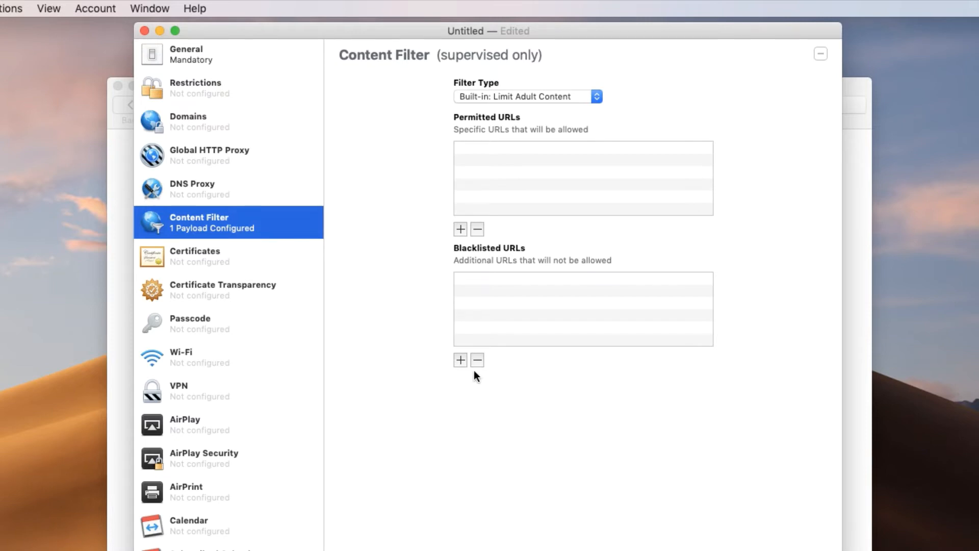
{"action": "left_click", "coordinate": [461, 360]}
{"action": "type", "text": "https://facebook."}
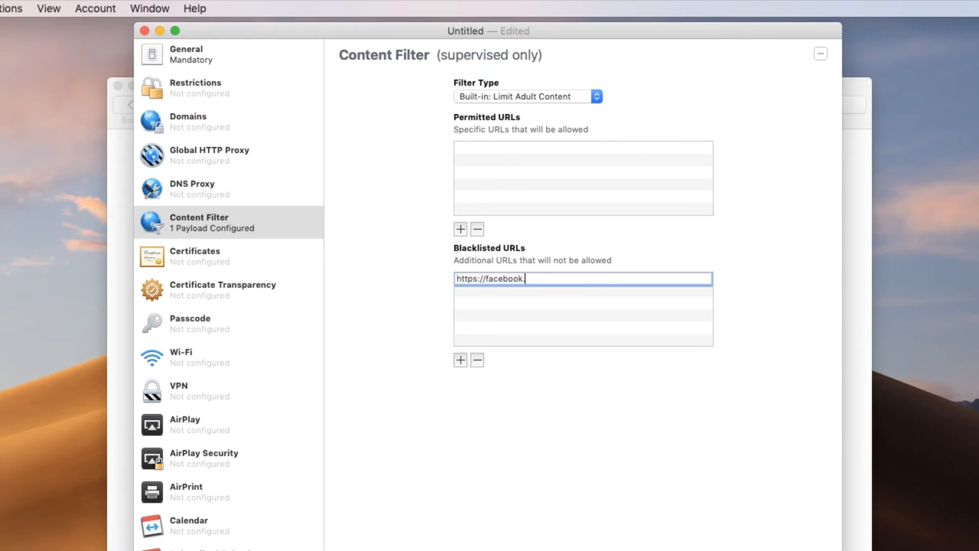
{"action": "type", "text": "com"}
{"action": "left_click", "coordinate": [459, 360]}
{"action": "type", "text": "https://twitter.com"}
{"action": "left_click", "coordinate": [459, 360]}
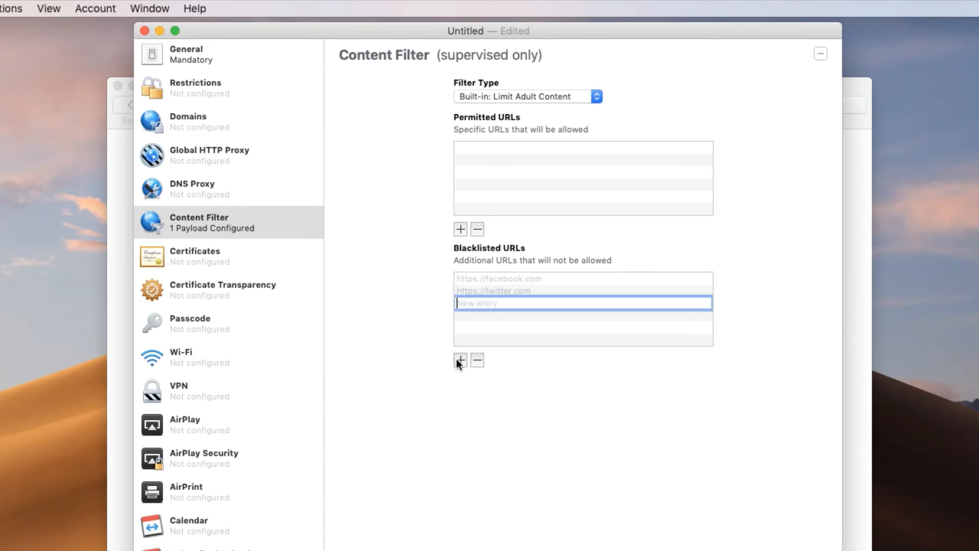
{"action": "type", "text": "https://instagram.com"}
{"action": "key", "text": "Return"}
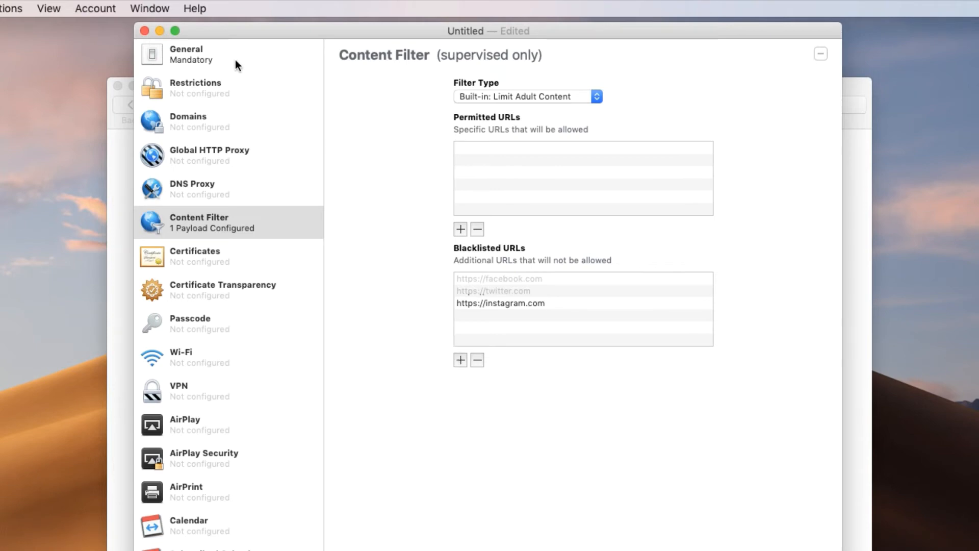
Step: Name the profile Social Media Content Filter in its General settings
{"action": "left_click", "coordinate": [235, 64]}
{"action": "double_click", "coordinate": [469, 111]}
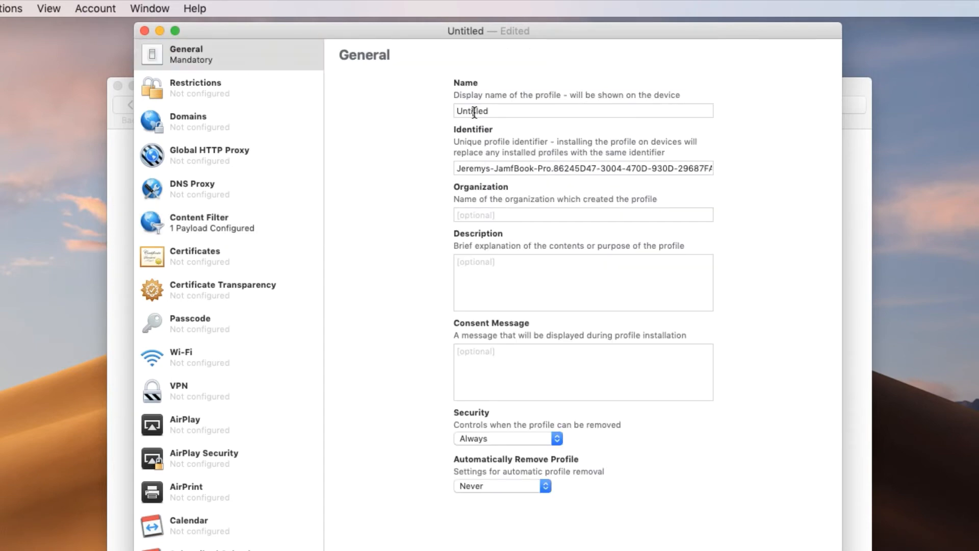
{"action": "type", "text": "Social Media Content Filter"}
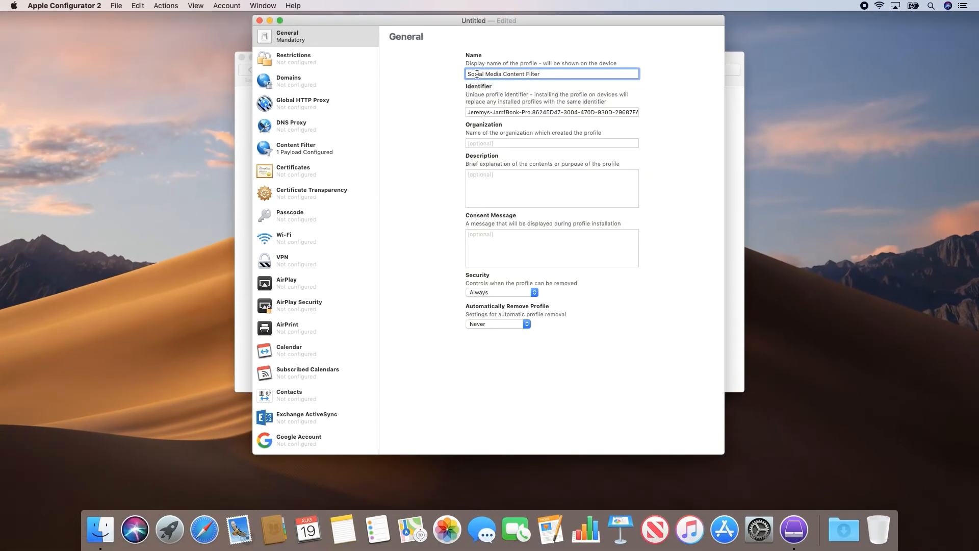
Step: Save the profile as Social Media Content Filter in Documents
{"action": "left_click", "coordinate": [47, 7]}
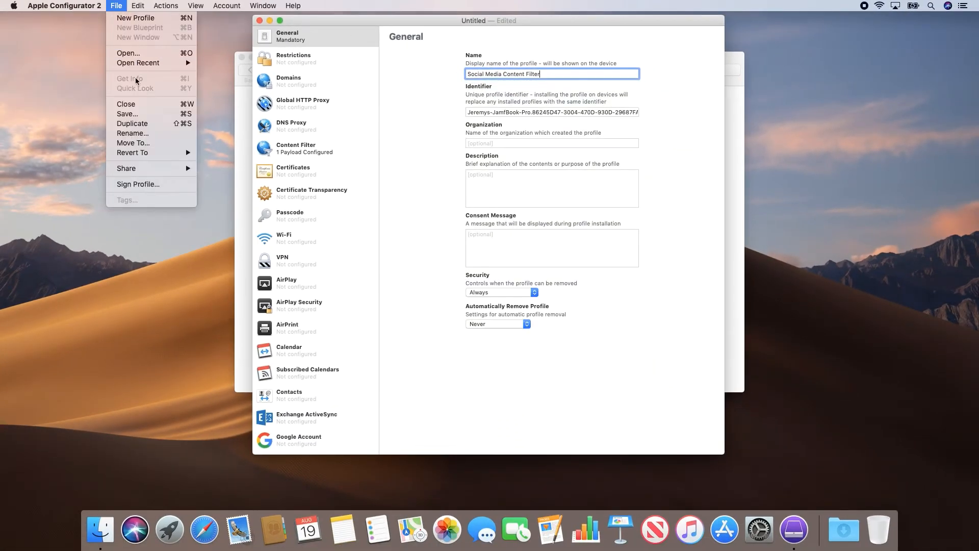
{"action": "left_click", "coordinate": [143, 114]}
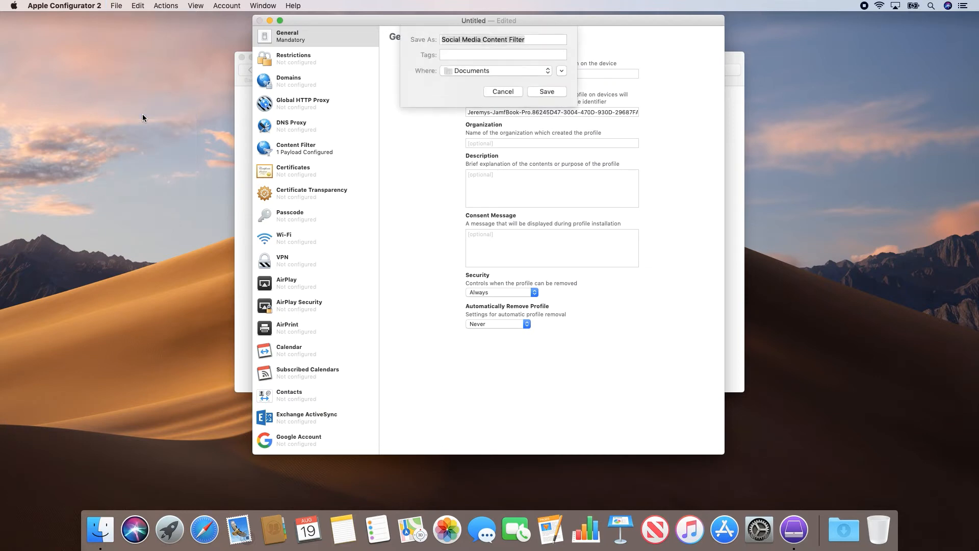
{"action": "key", "text": "Return"}
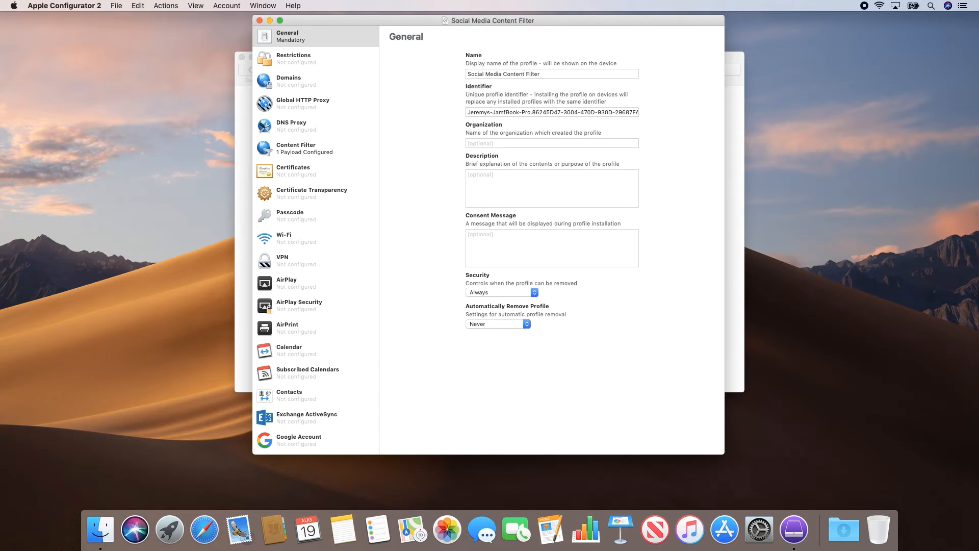
Step: Create another new profile and name it VPN Settings
{"action": "left_click", "coordinate": [113, 5]}
{"action": "left_click", "coordinate": [122, 19]}
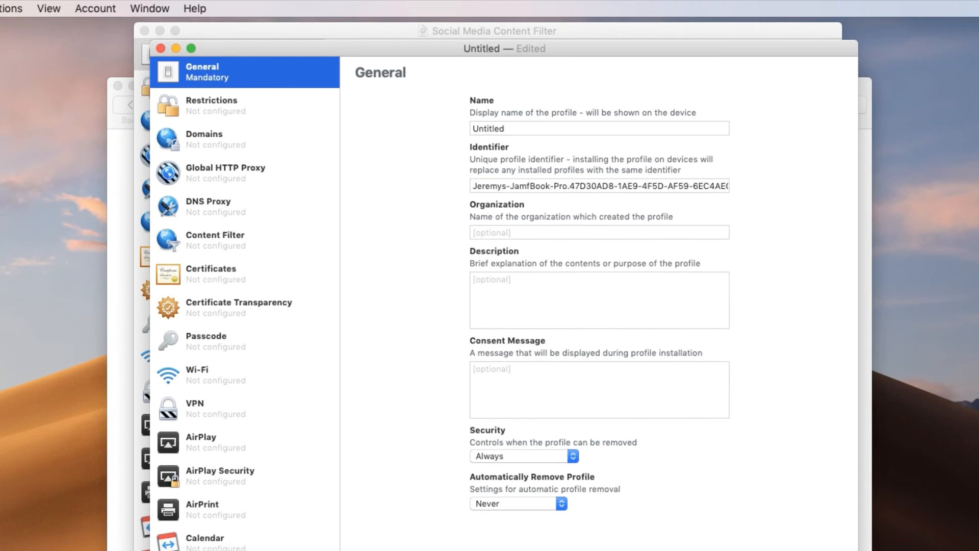
{"action": "double_click", "coordinate": [487, 128]}
{"action": "type", "text": "VPN Settings"}
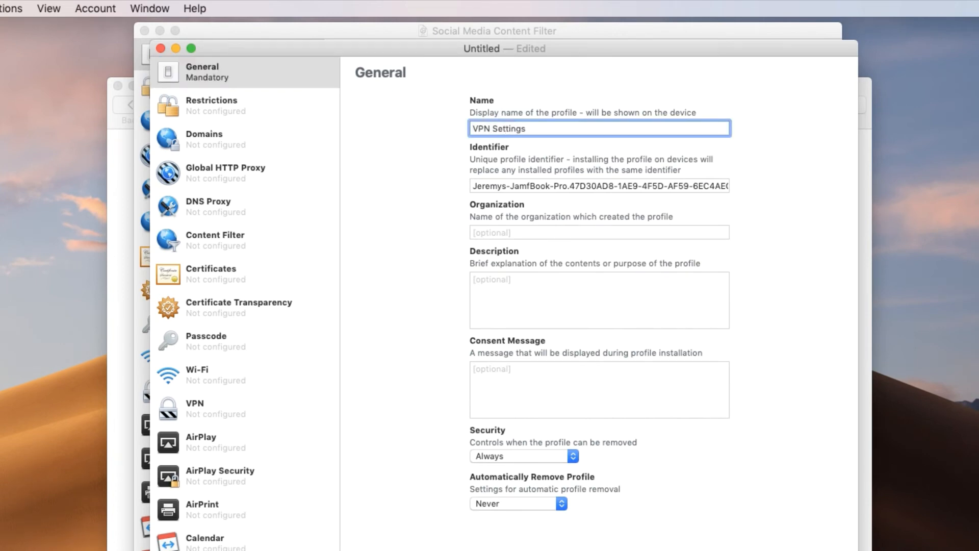
Step: Add a VPN payload with the connection name AnyOrg VPN
{"action": "left_click", "coordinate": [227, 408]}
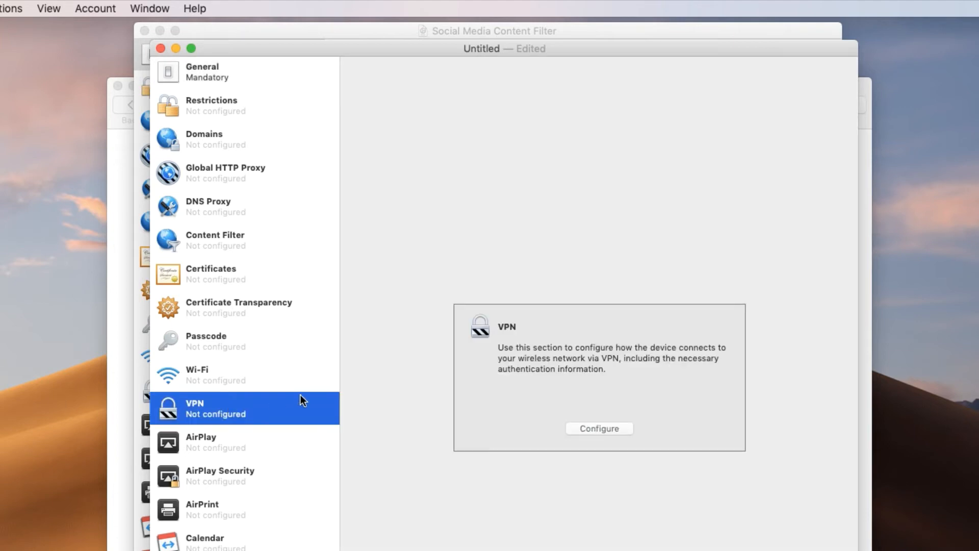
{"action": "left_click", "coordinate": [590, 427]}
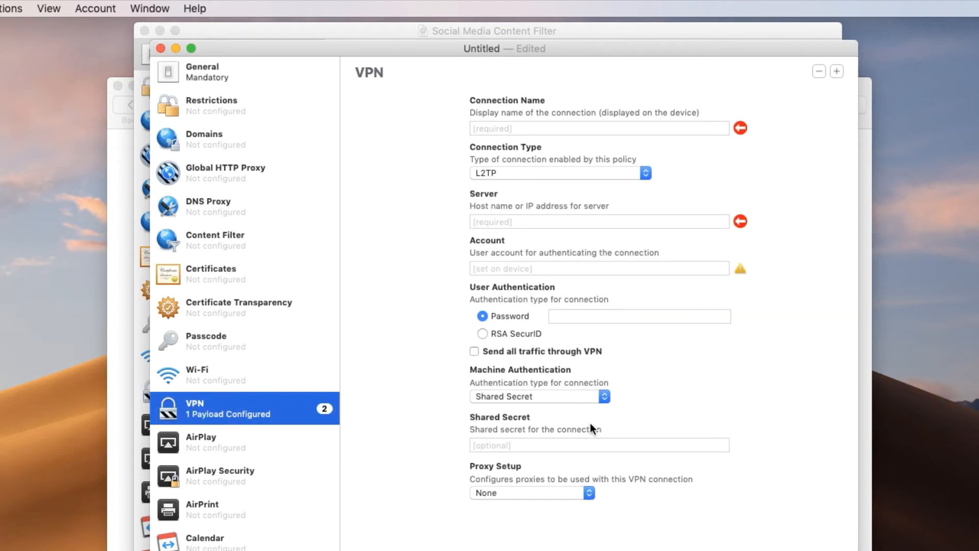
{"action": "left_click", "coordinate": [561, 132]}
{"action": "type", "text": "A"}
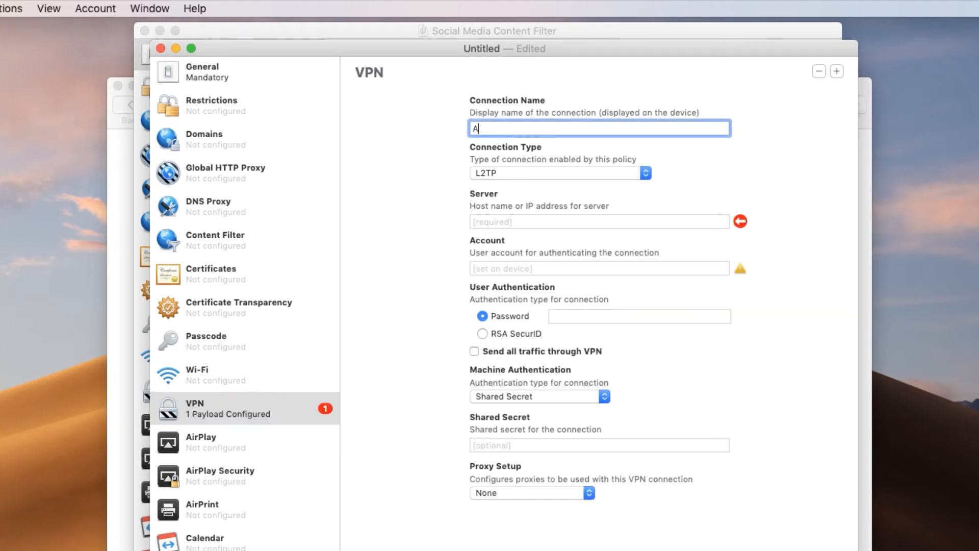
{"action": "type", "text": "nyOrg VPN"}
Step: Set the VPN connection type to Cisco AnyConnect and the server to vpn.anyorg.co
{"action": "left_click", "coordinate": [562, 172]}
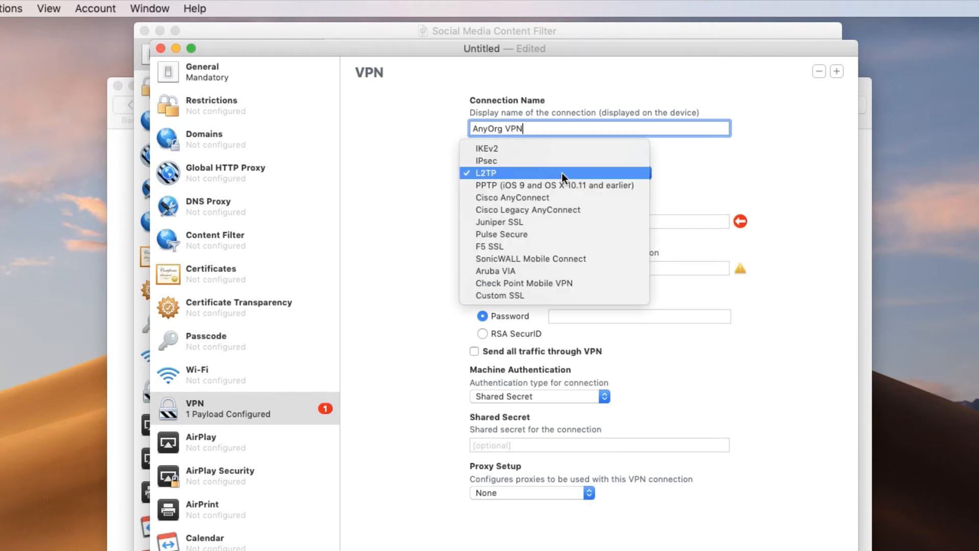
{"action": "left_click", "coordinate": [561, 199]}
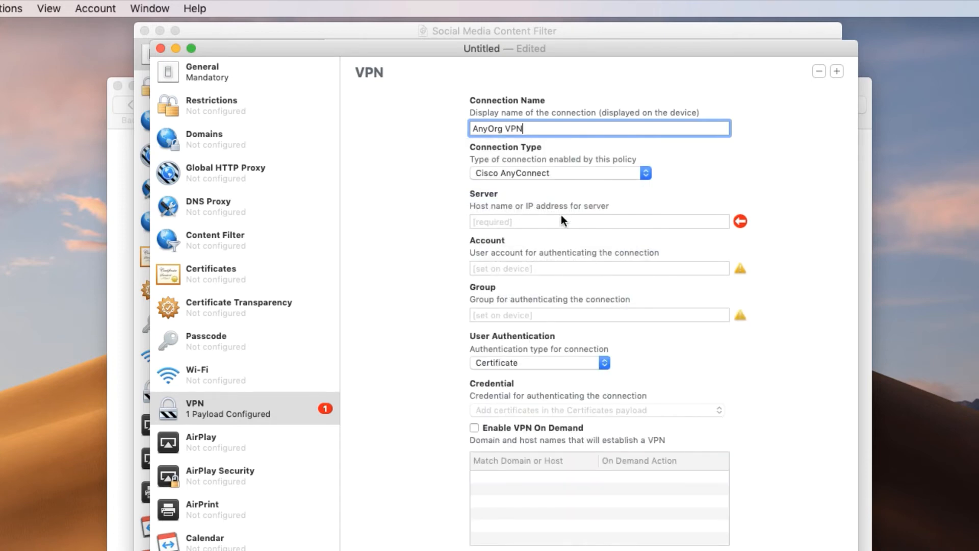
{"action": "left_click", "coordinate": [562, 221]}
{"action": "type", "text": "vpn.anyorg.co"}
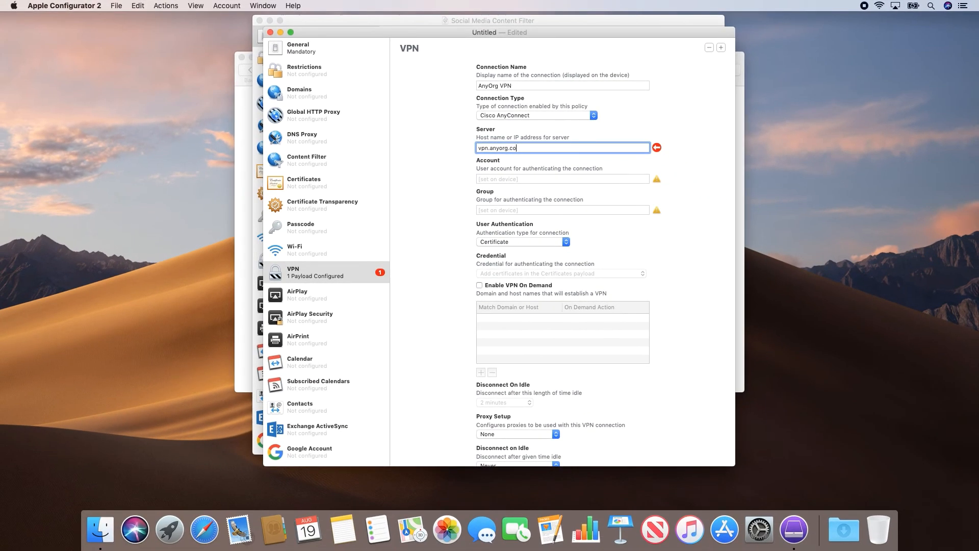
Step: Save the profile as VPN Settings in Documents, choosing to save anyway
{"action": "left_click", "coordinate": [37, 6]}
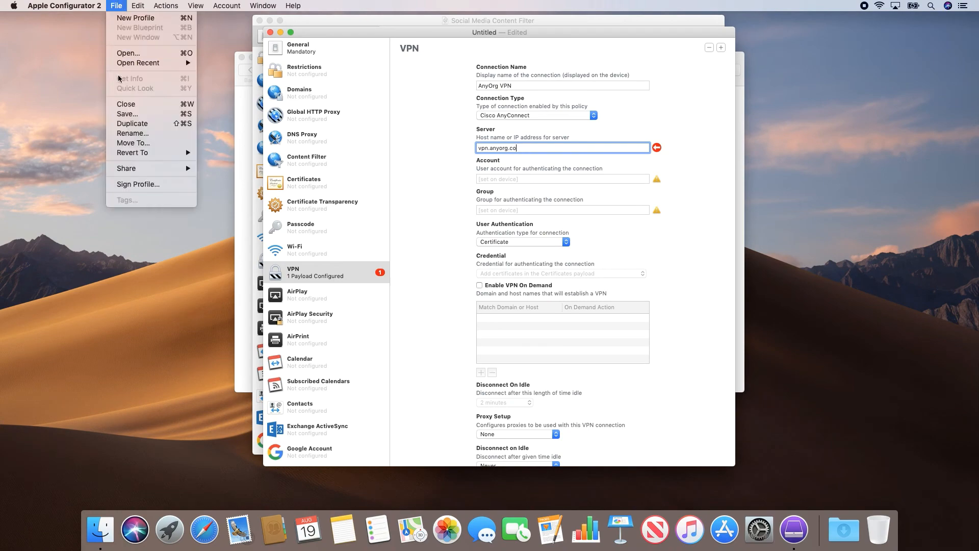
{"action": "left_click", "coordinate": [122, 113]}
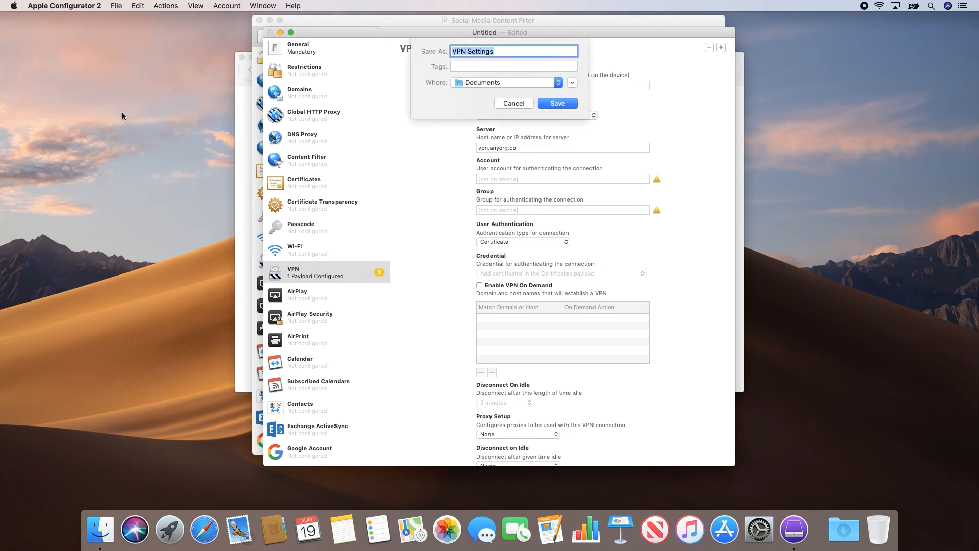
{"action": "key", "text": "Return"}
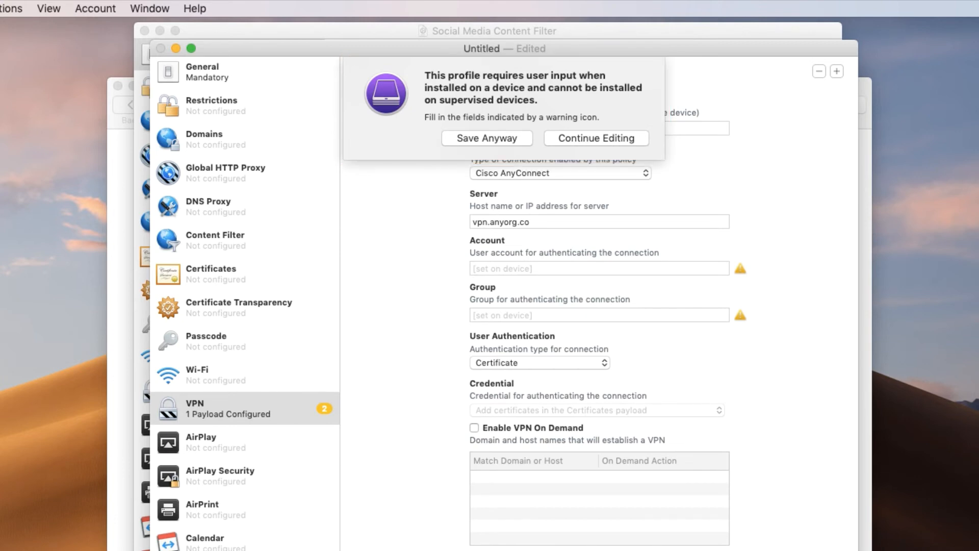
{"action": "left_click", "coordinate": [464, 142]}
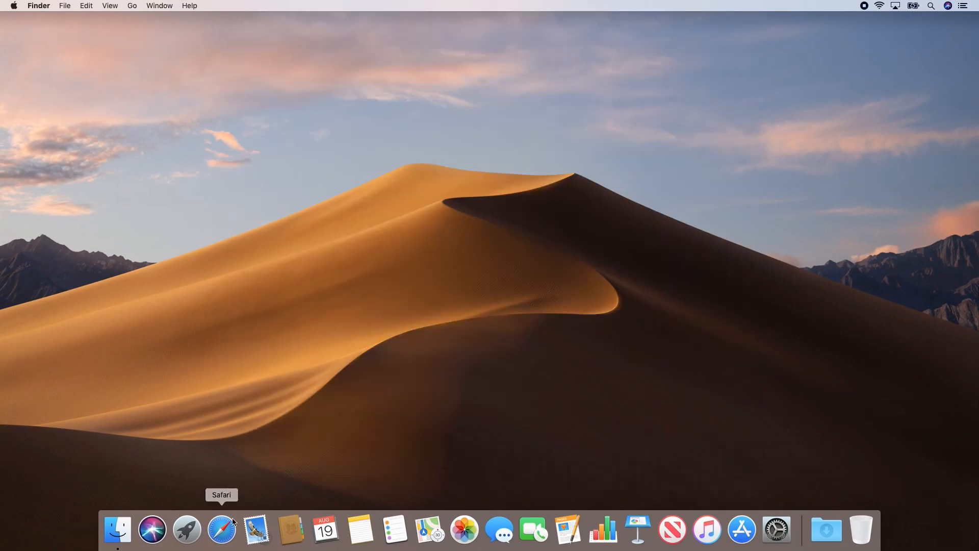
Step: Open Safari, log in to Jamf Now, and go to the Default blueprint's Custom Profiles
{"action": "left_click", "coordinate": [222, 530]}
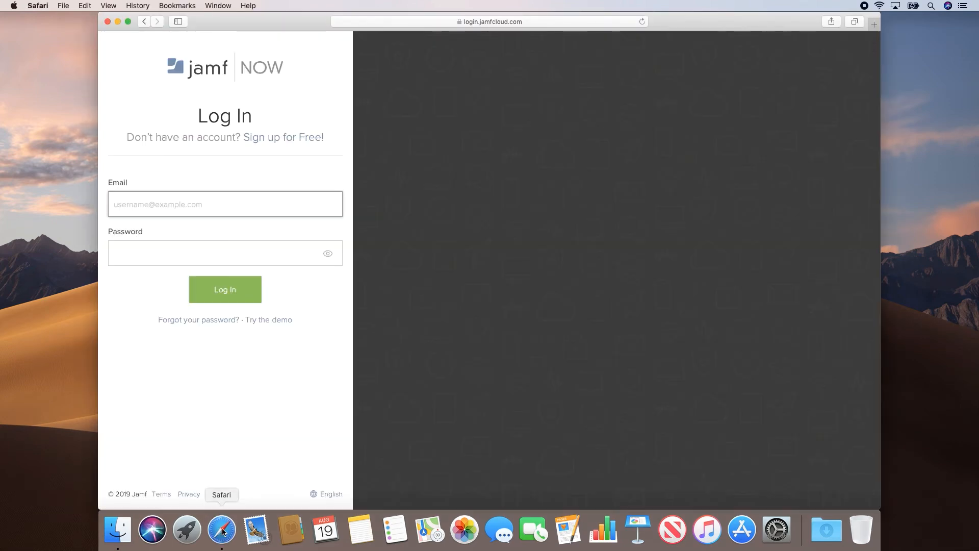
{"action": "key", "text": "Return"}
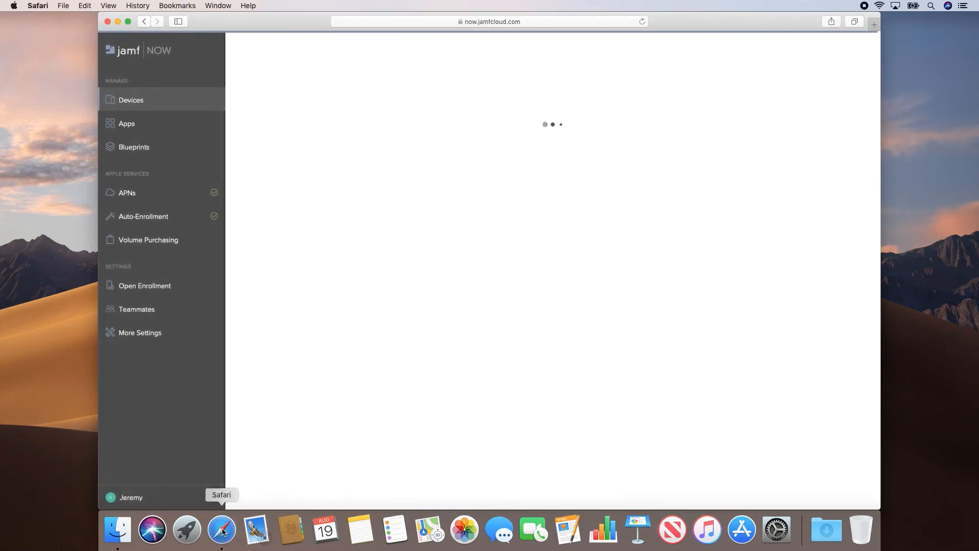
{"action": "left_click", "coordinate": [140, 153]}
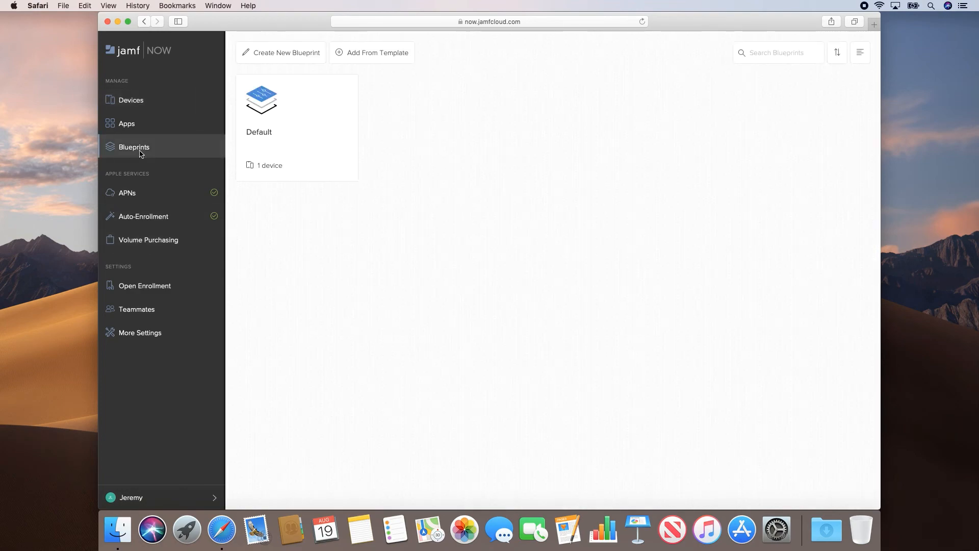
{"action": "left_click", "coordinate": [297, 136]}
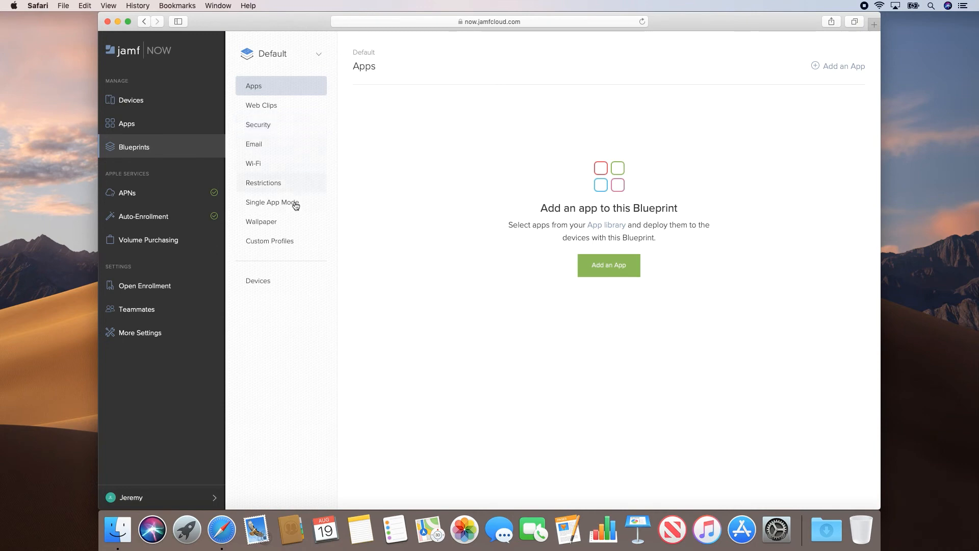
{"action": "left_click", "coordinate": [296, 241]}
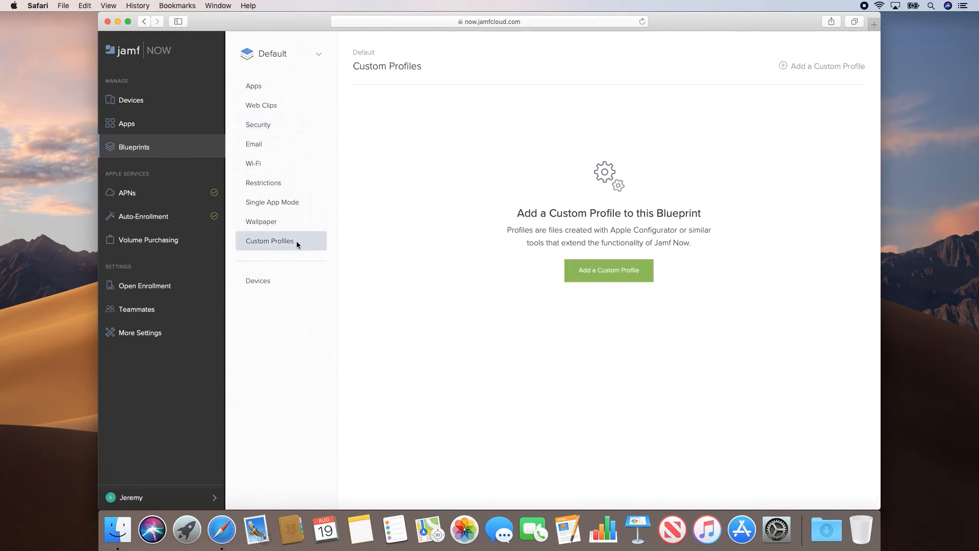
Step: Upload the Social Media Content Filter profile from Documents as a custom profile for the Default blueprint
{"action": "left_click", "coordinate": [594, 276]}
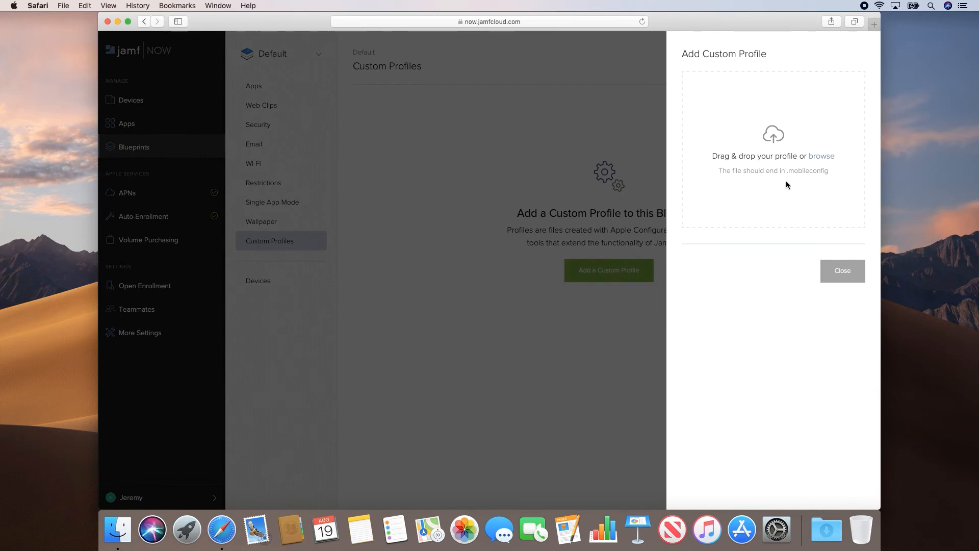
{"action": "left_click", "coordinate": [821, 158]}
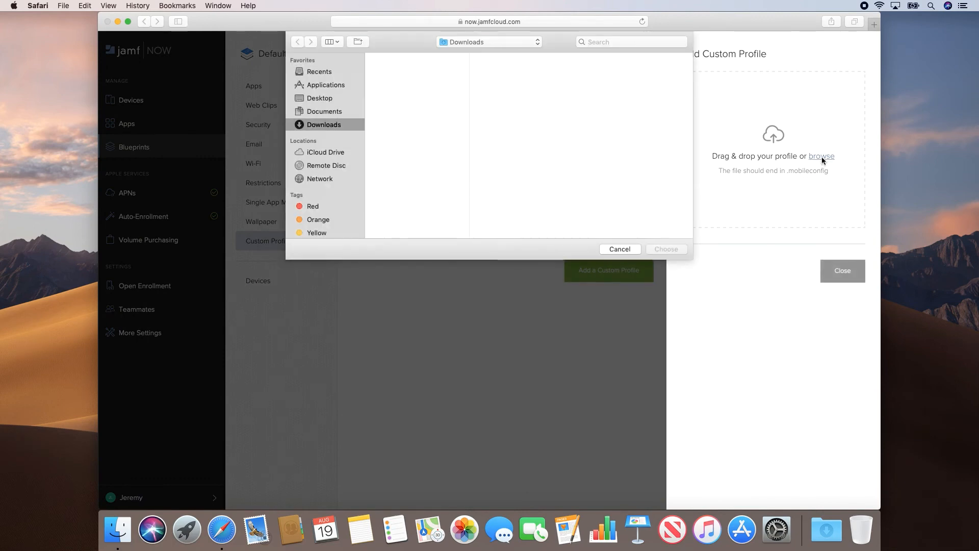
{"action": "left_click", "coordinate": [357, 112]}
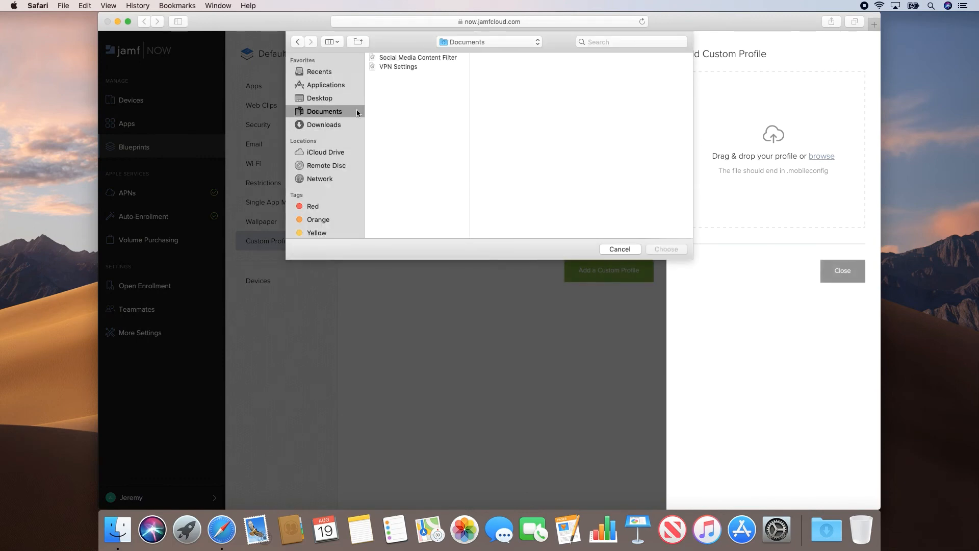
{"action": "left_click", "coordinate": [417, 58]}
{"action": "left_click", "coordinate": [663, 250]}
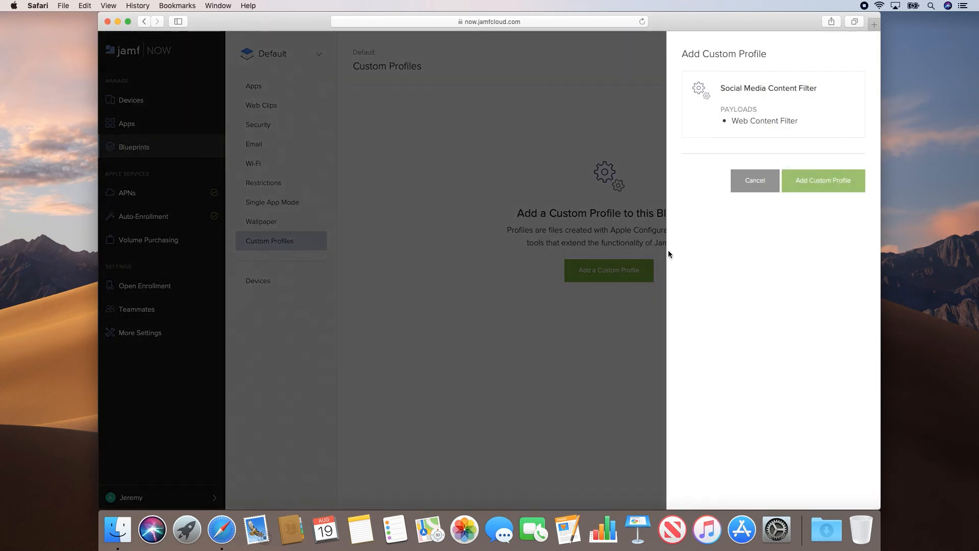
{"action": "left_click", "coordinate": [827, 189]}
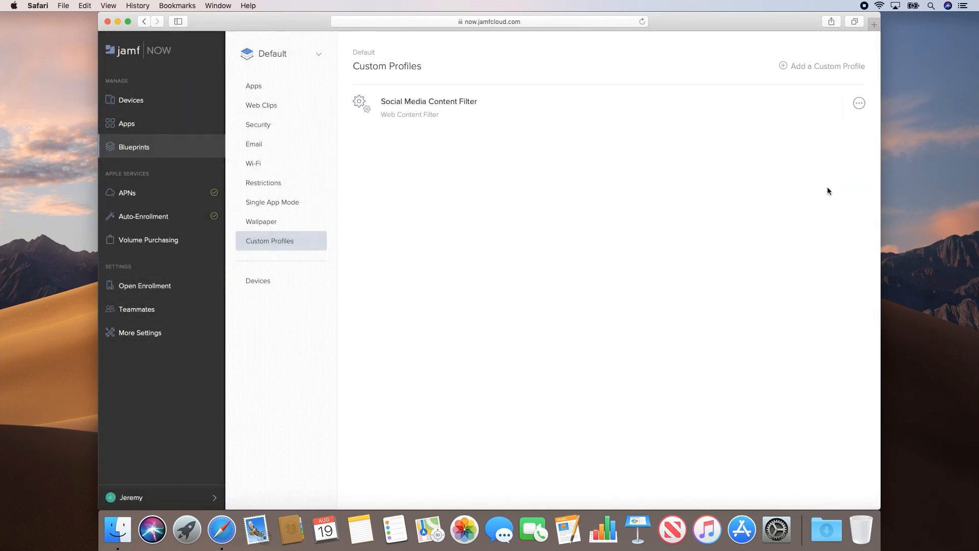
Step: Upload the VPN Settings profile from Documents as a second custom profile for the Default blueprint
{"action": "left_click", "coordinate": [823, 66]}
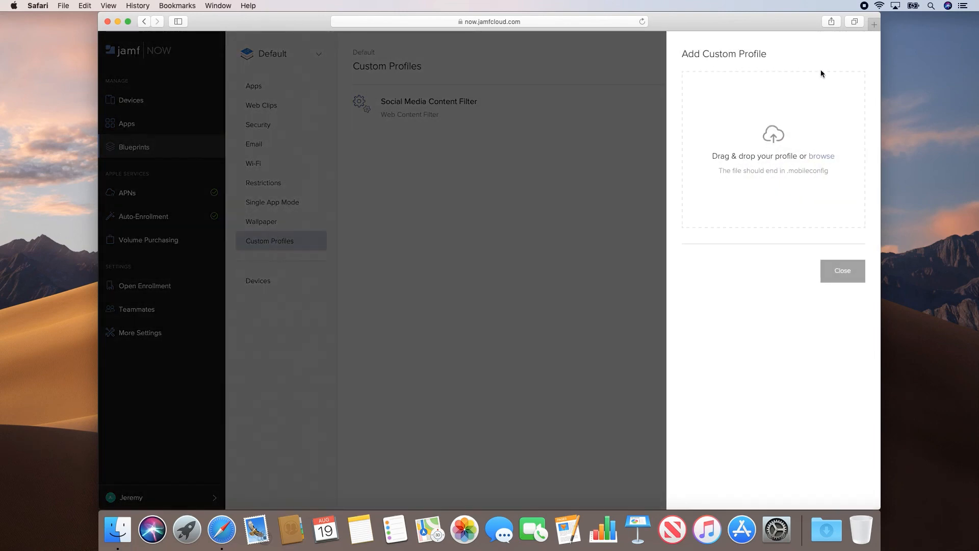
{"action": "left_click", "coordinate": [821, 156]}
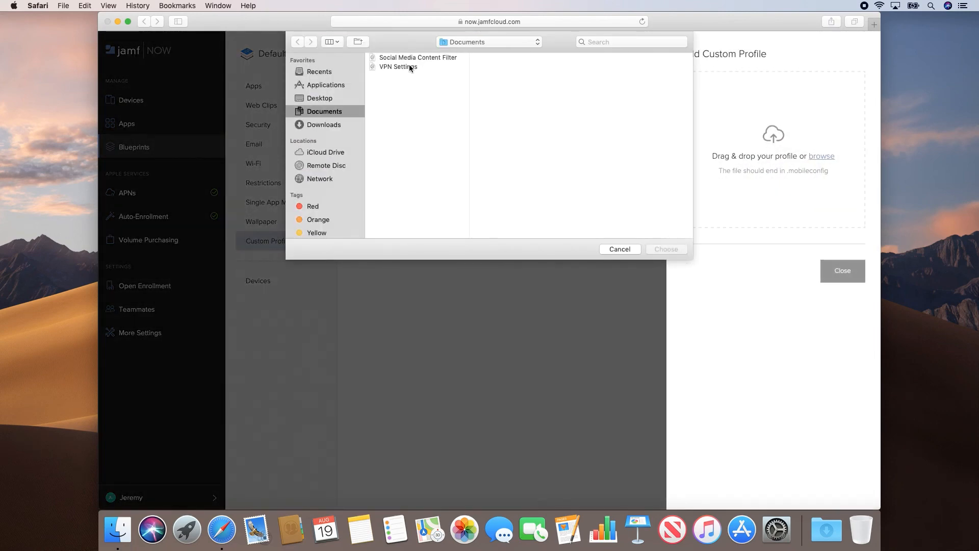
{"action": "left_click", "coordinate": [409, 66]}
{"action": "left_click", "coordinate": [665, 251]}
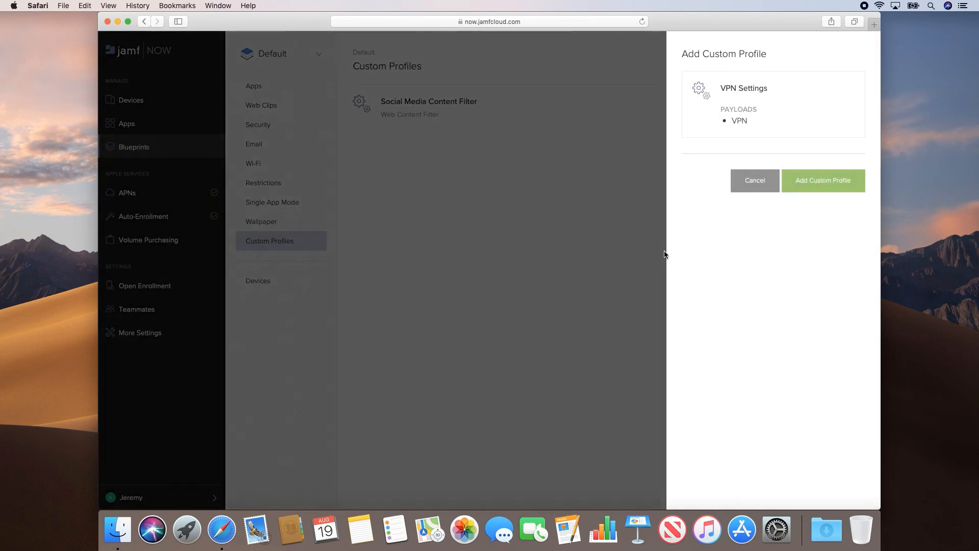
{"action": "left_click", "coordinate": [818, 189]}
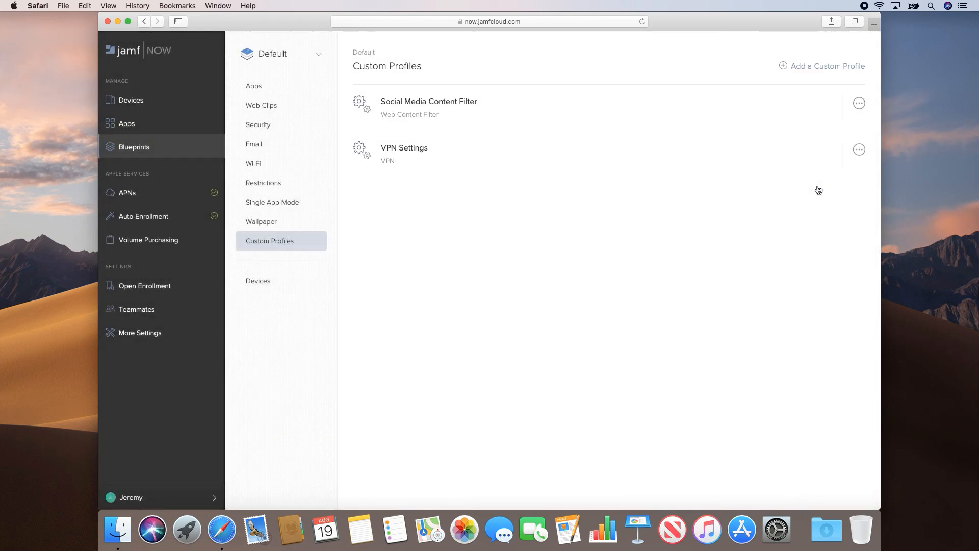
Step: Inspect each custom profile's options menu, then open the Default blueprint's Devices list
{"action": "left_click", "coordinate": [859, 149]}
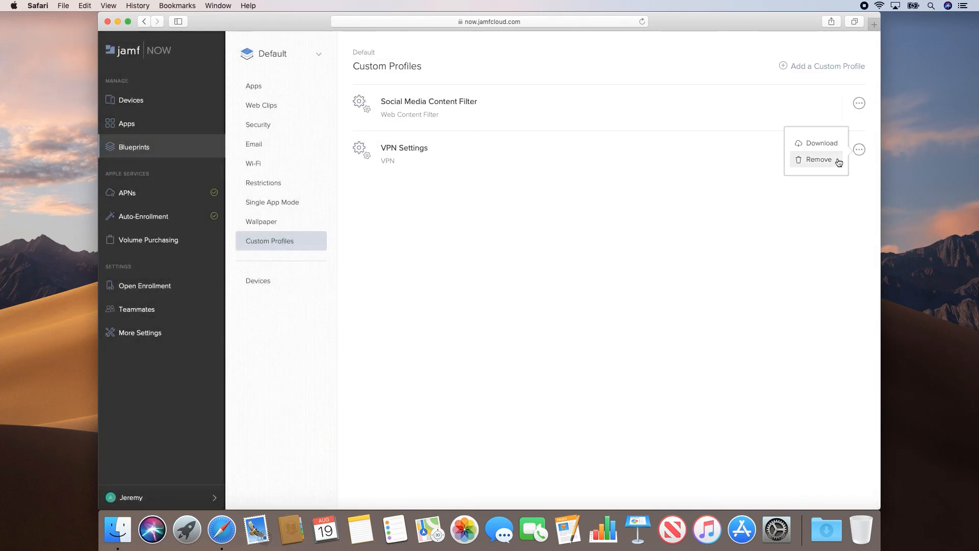
{"action": "left_click", "coordinate": [859, 150]}
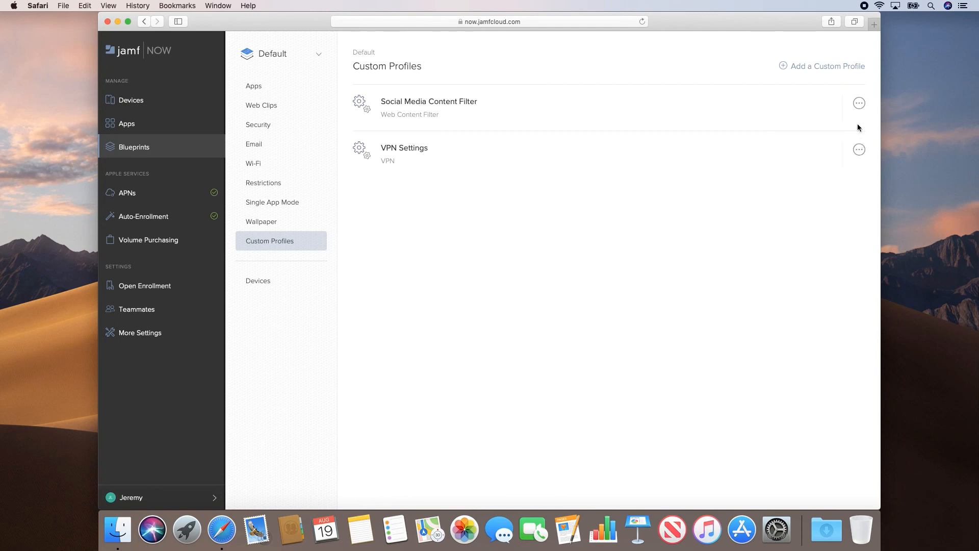
{"action": "left_click", "coordinate": [859, 105]}
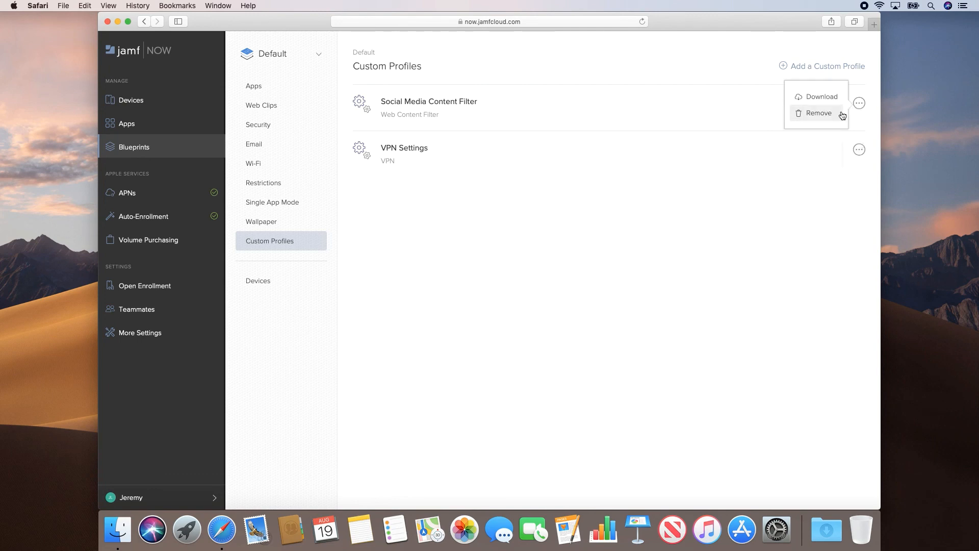
{"action": "left_click", "coordinate": [859, 104]}
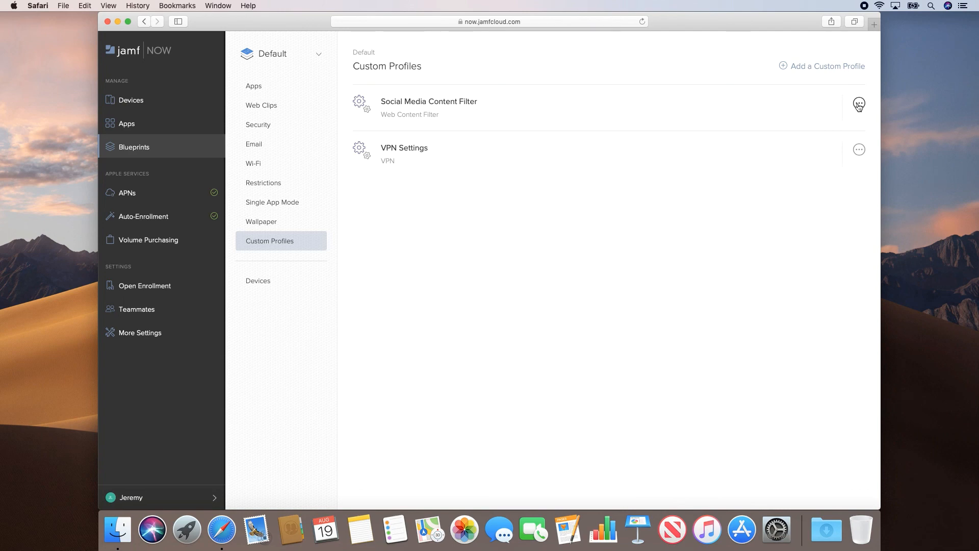
{"action": "left_click", "coordinate": [293, 281]}
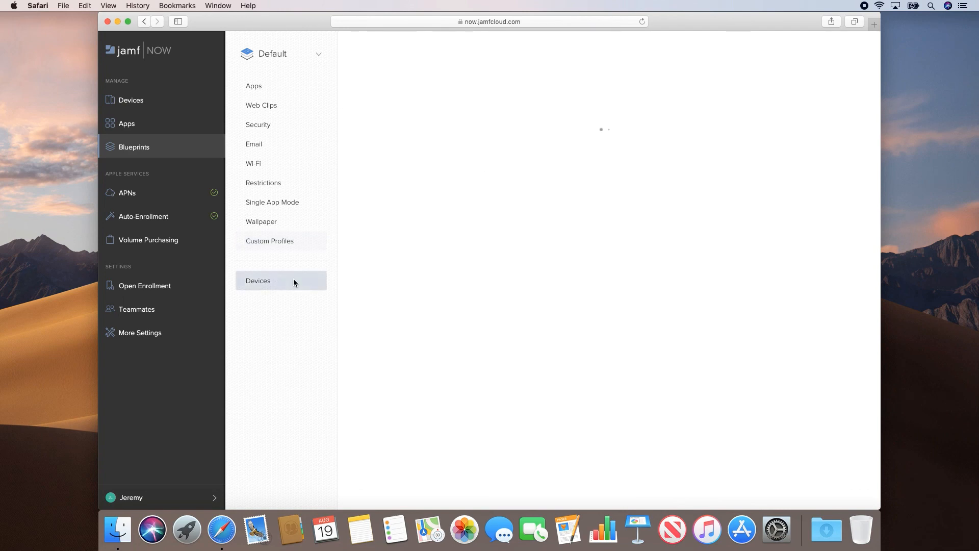